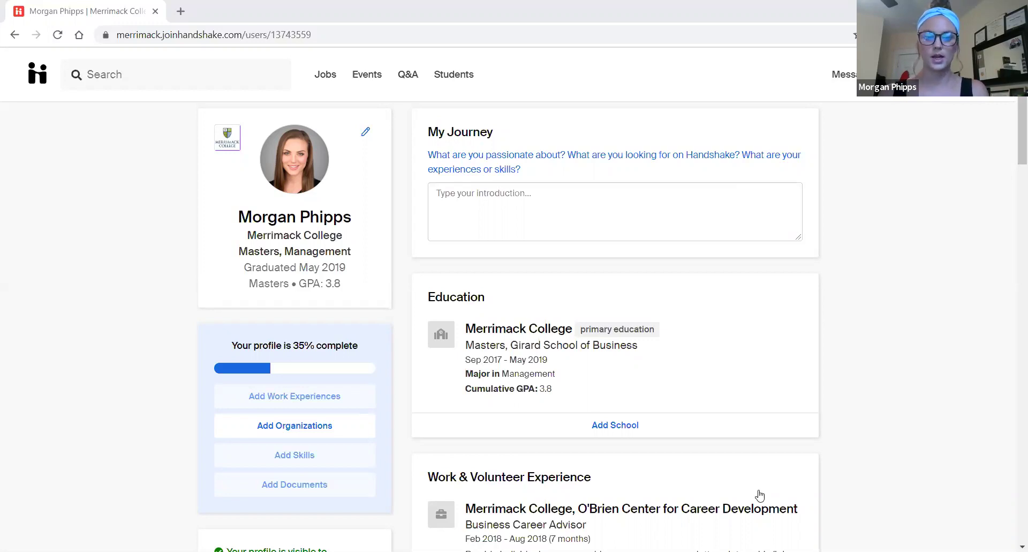
Look through the education and work experience sections of the student profile
scroll(762, 463, "down", 1)
scroll(763, 464, "down", 7)
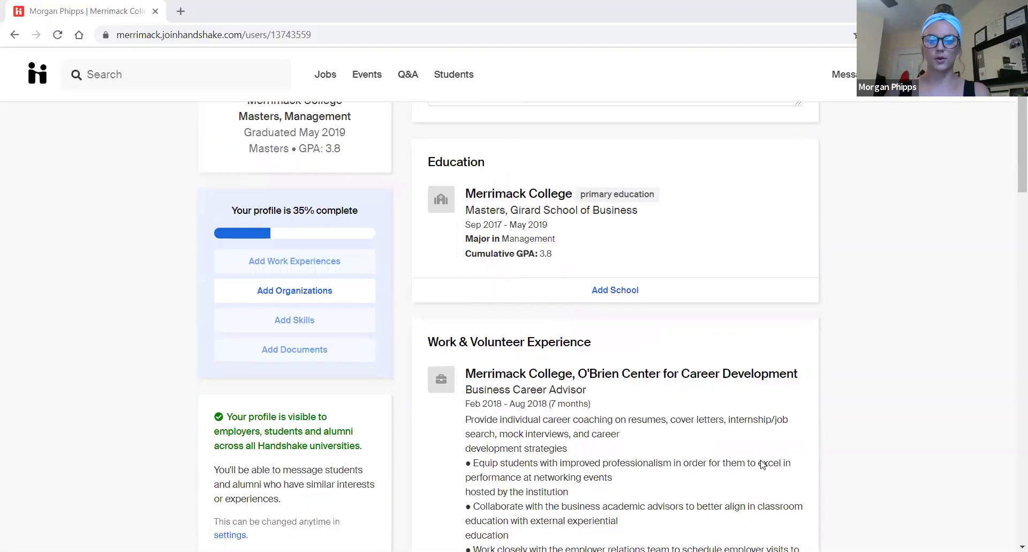
scroll(763, 464, "down", 2)
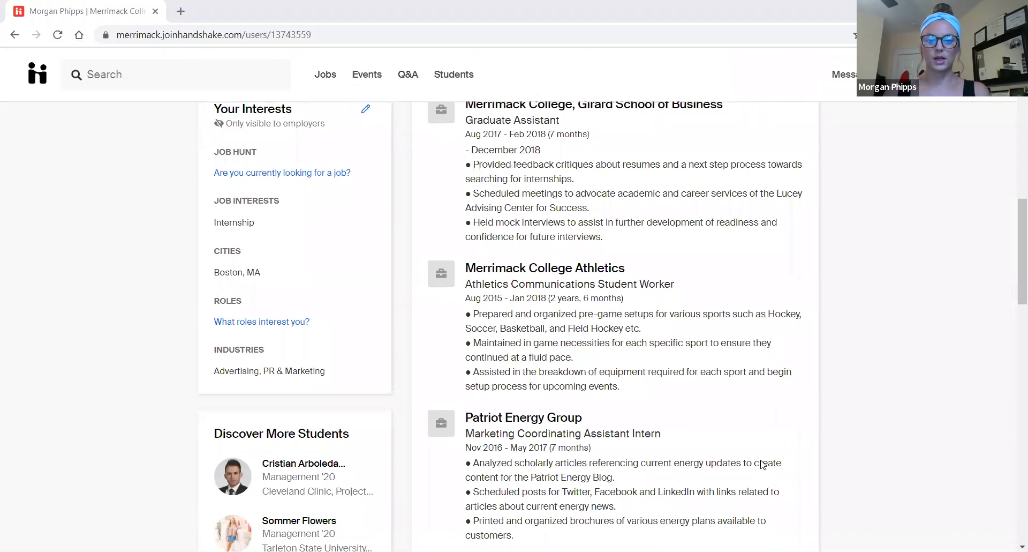
scroll(763, 464, "up", 10)
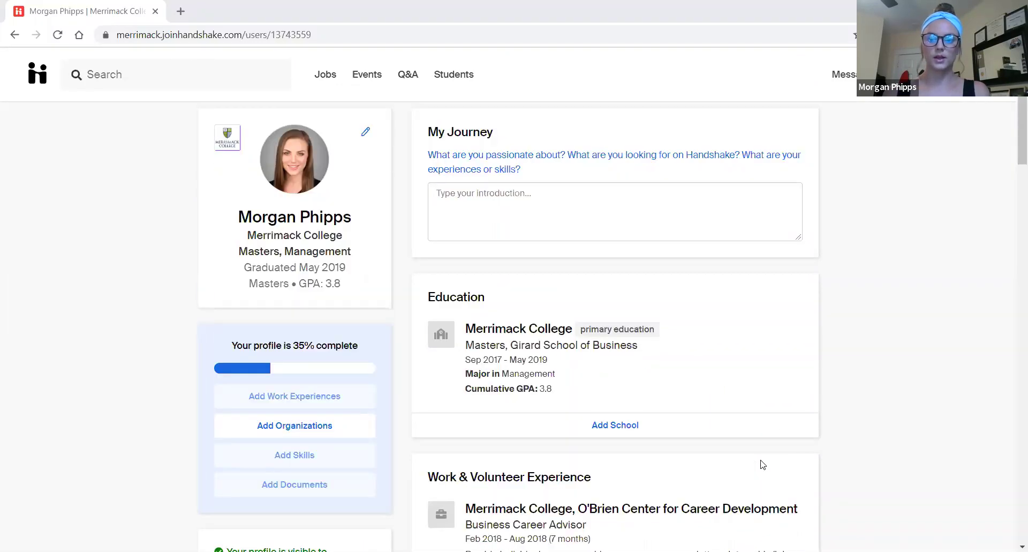
Open the Documents page and view the form for adding a new document, cancelling it without an upload
left_click(971, 74)
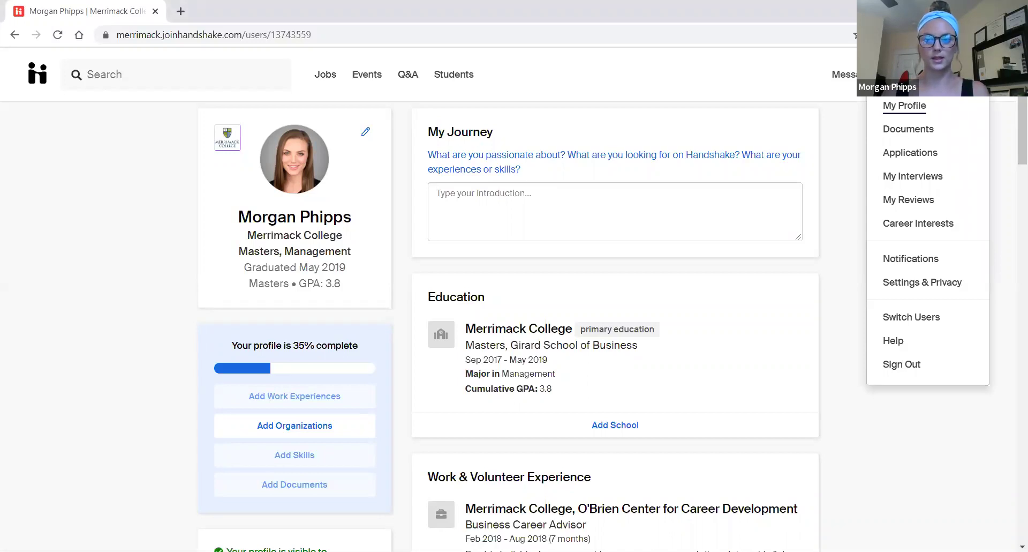
left_click(938, 134)
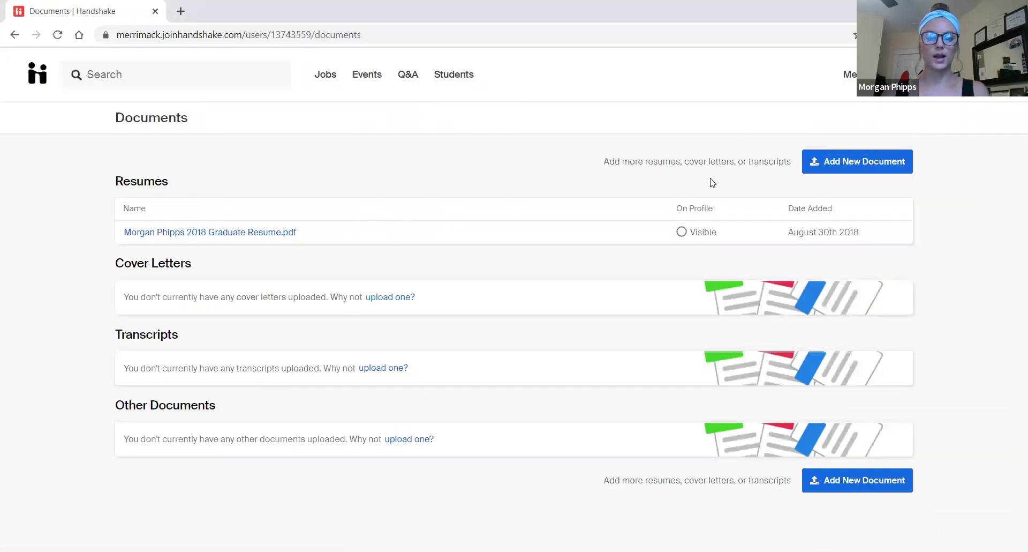
left_click(829, 162)
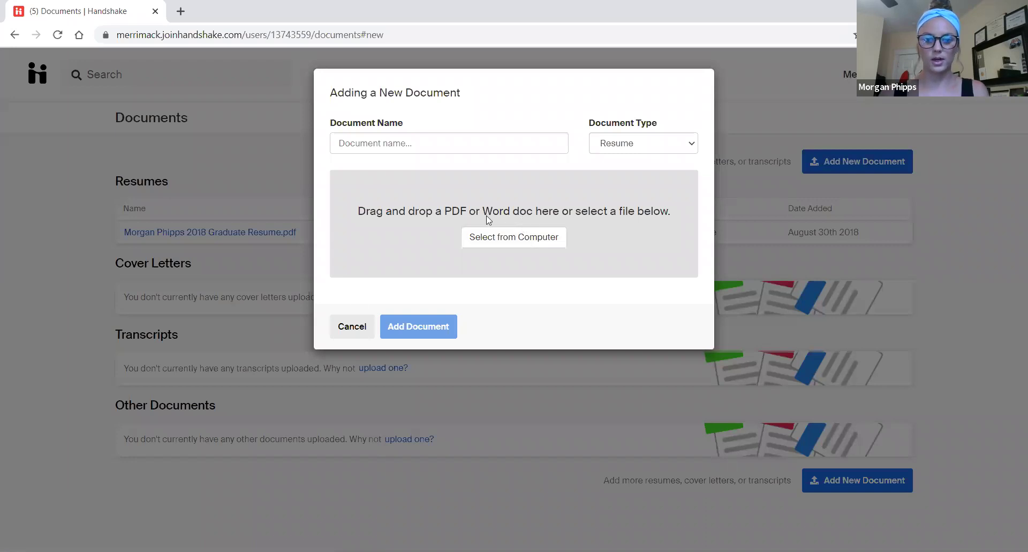
left_click(357, 327)
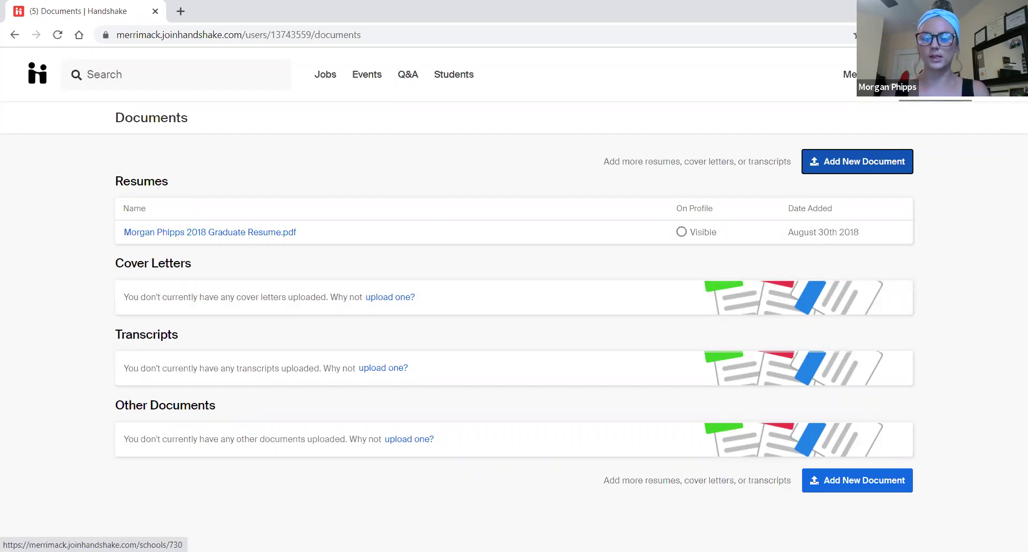
Start a new appointment from the Merrimack College page, with category Girard School of Business and type Resume & Cover Letter
left_click(935, 74)
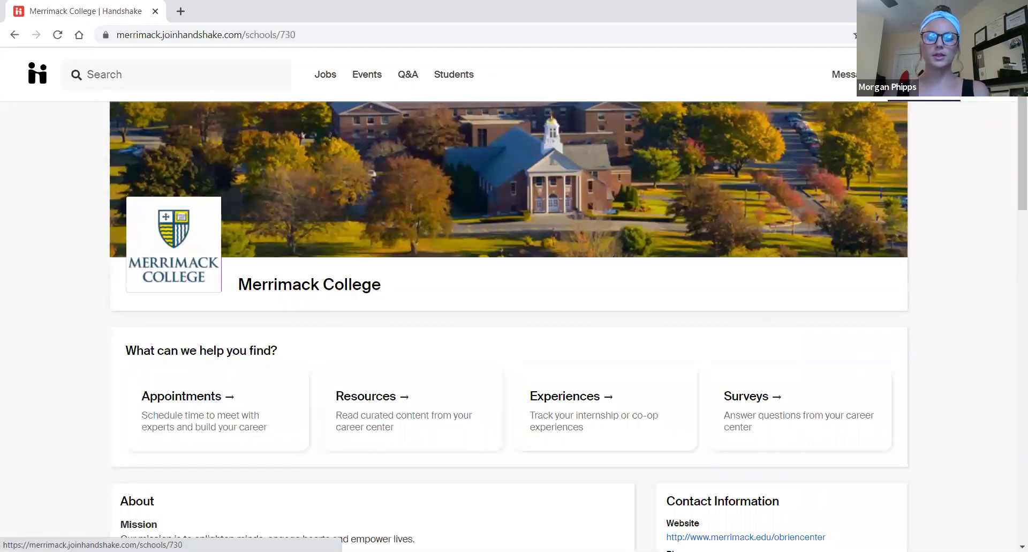
left_click(201, 400)
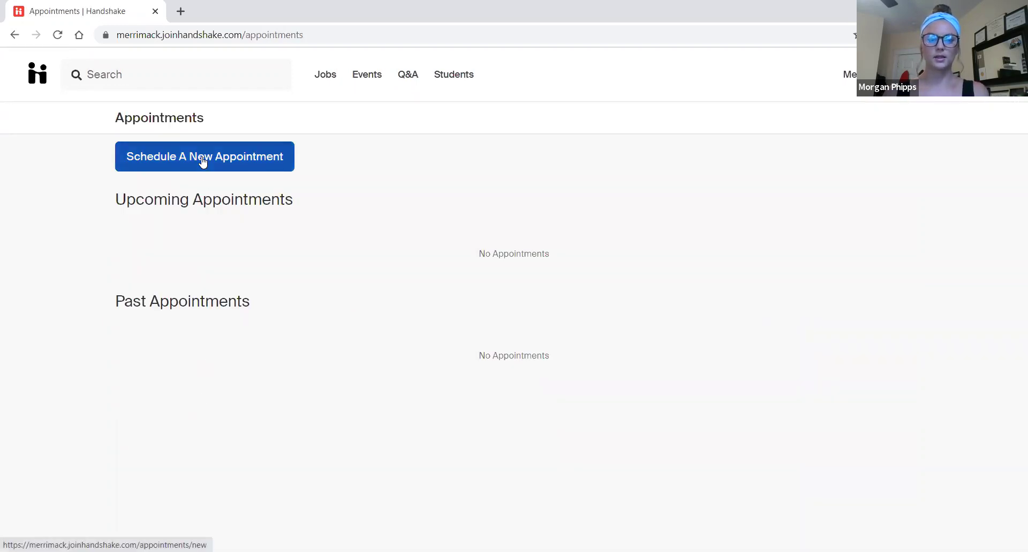
left_click(203, 161)
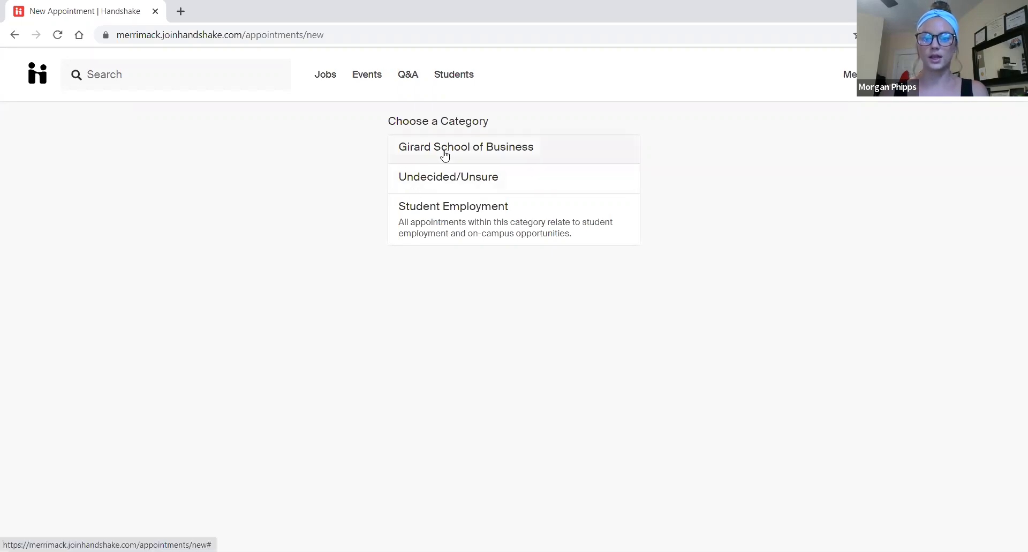
left_click(445, 154)
scroll(454, 200, "down", 4)
scroll(457, 201, "down", 5)
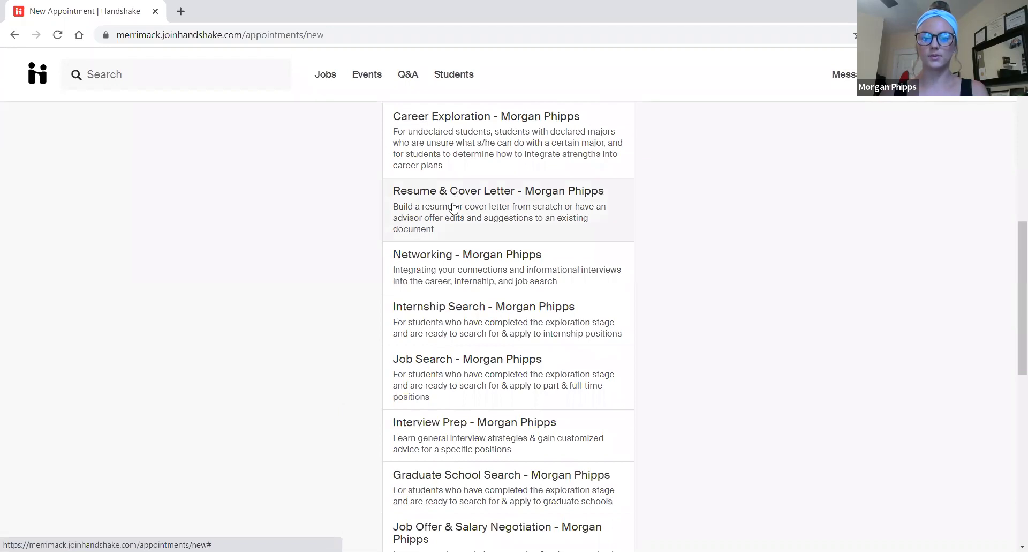
left_click(454, 208)
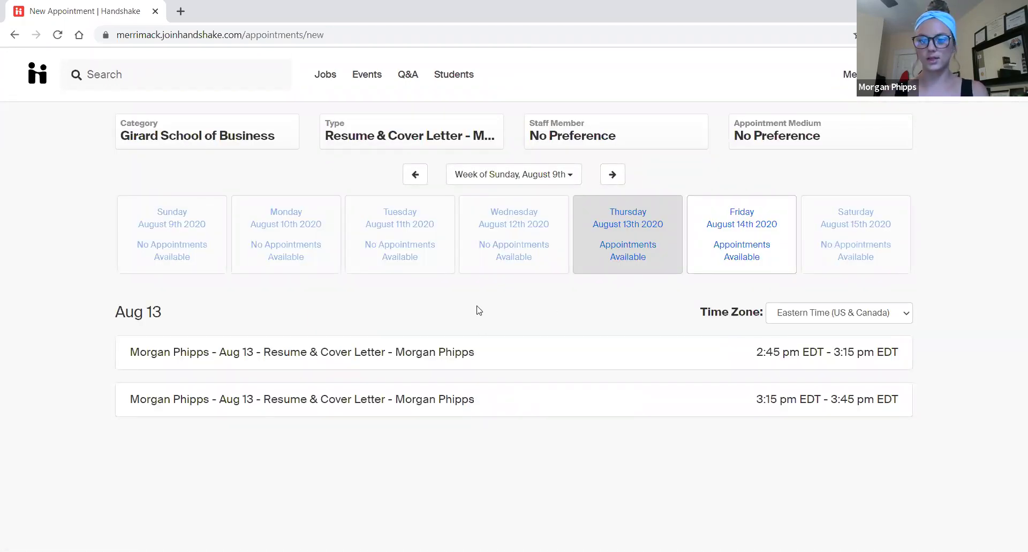
Choose the 9:30 am slot on Friday, August 14th 2020 and go to the request's "What can we help you with?" field
left_click(741, 255)
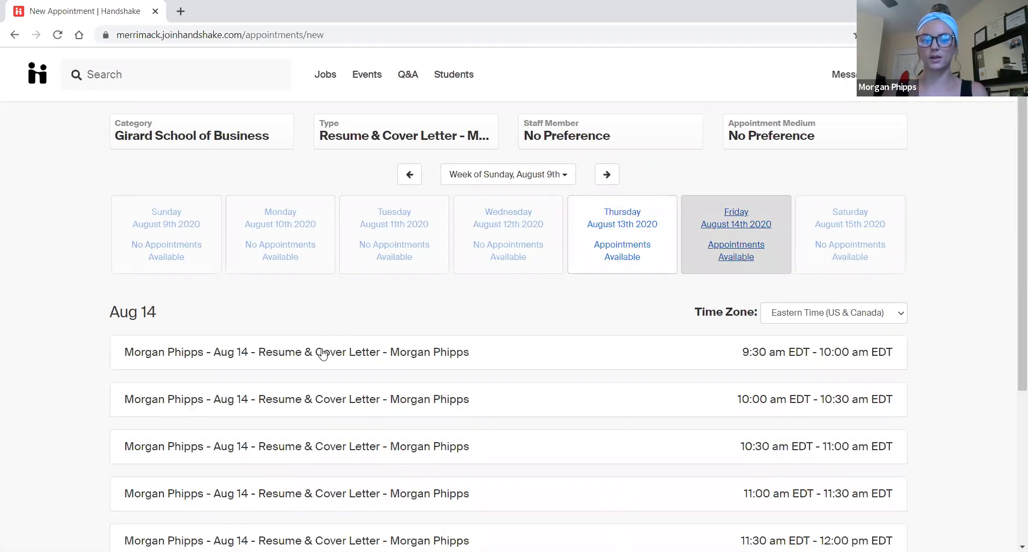
left_click(323, 353)
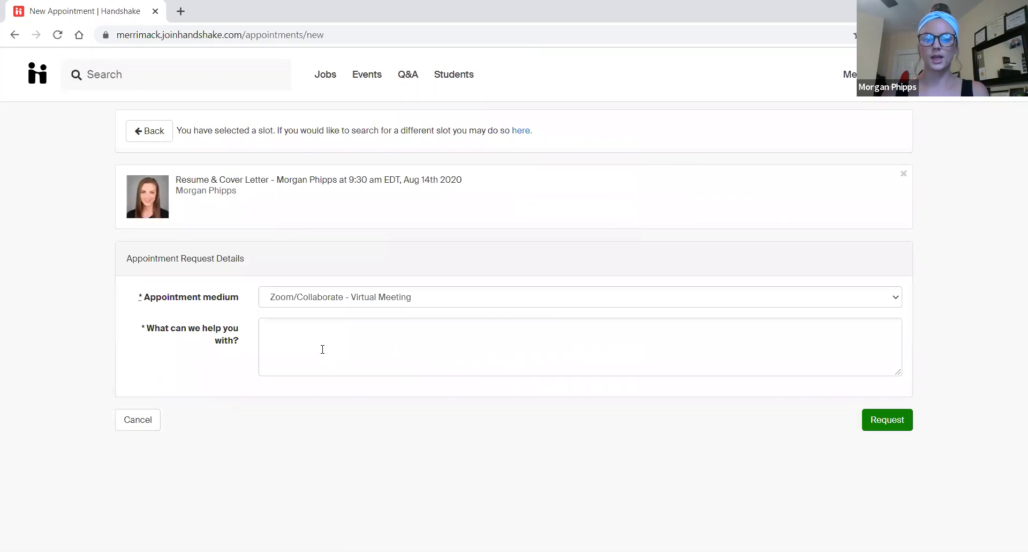
left_click(323, 349)
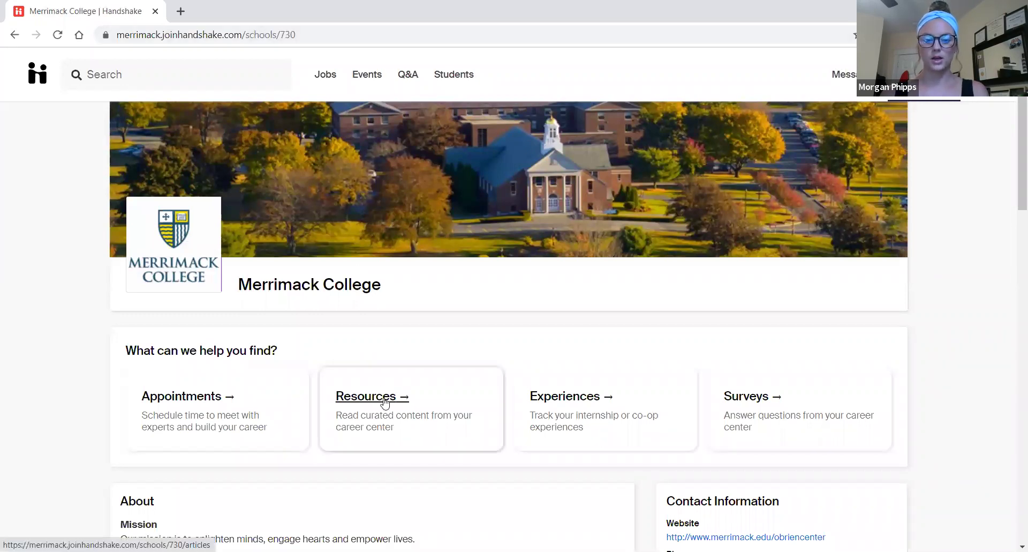
Open the Merrimack College Resource Library and examine the listed resume templates, sample resumes and cover letter guides
left_click(385, 403)
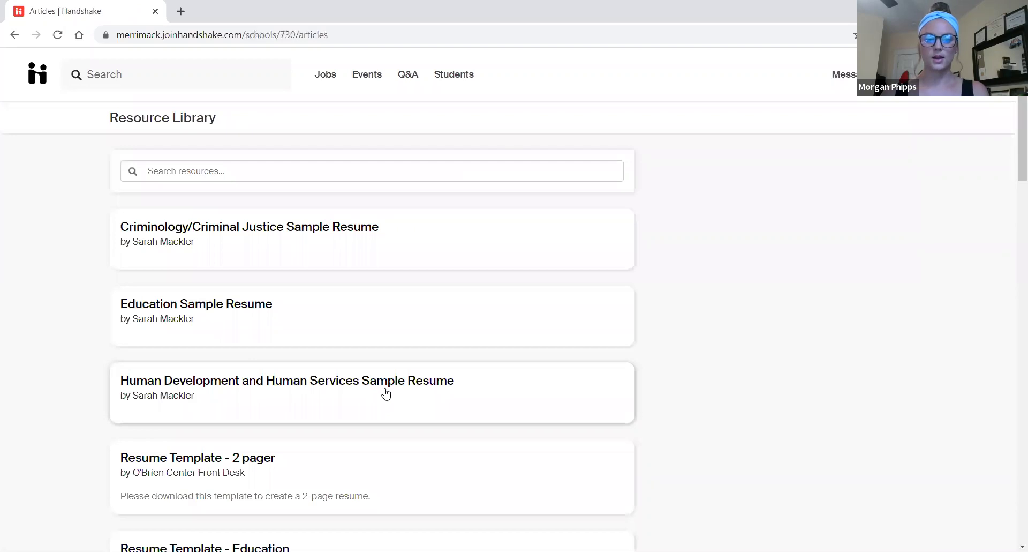
scroll(385, 394, "down", 1)
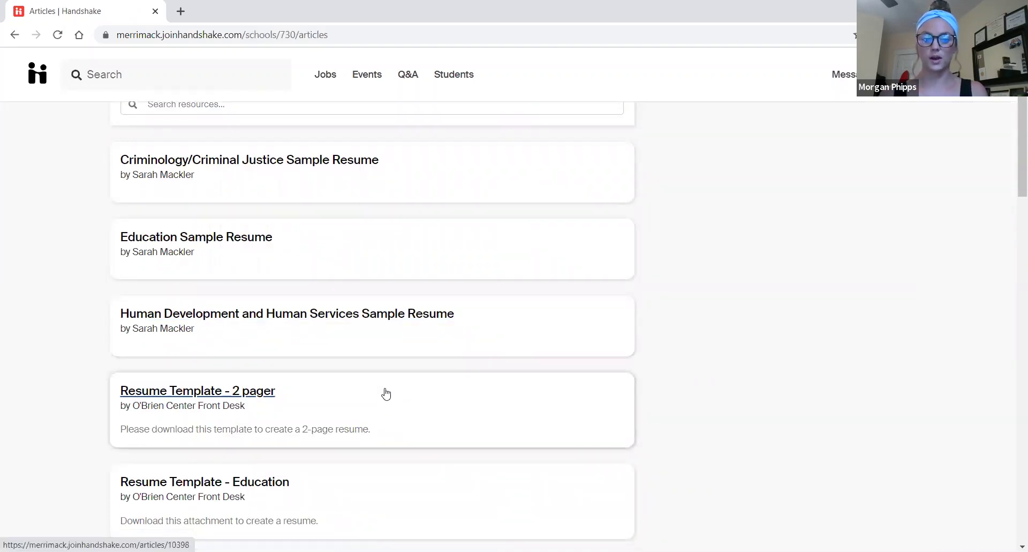
scroll(386, 394, "down", 7)
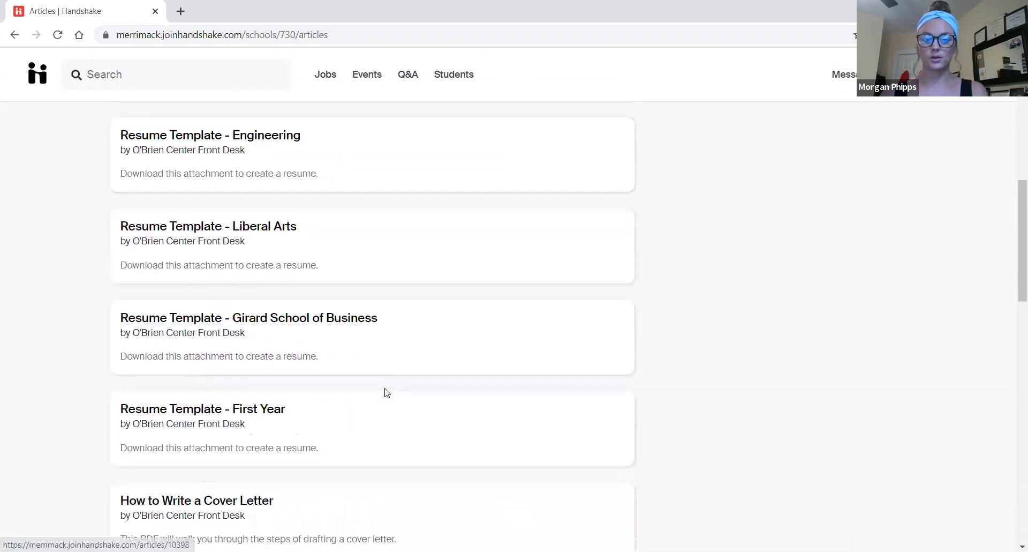
scroll(385, 394, "down", 5)
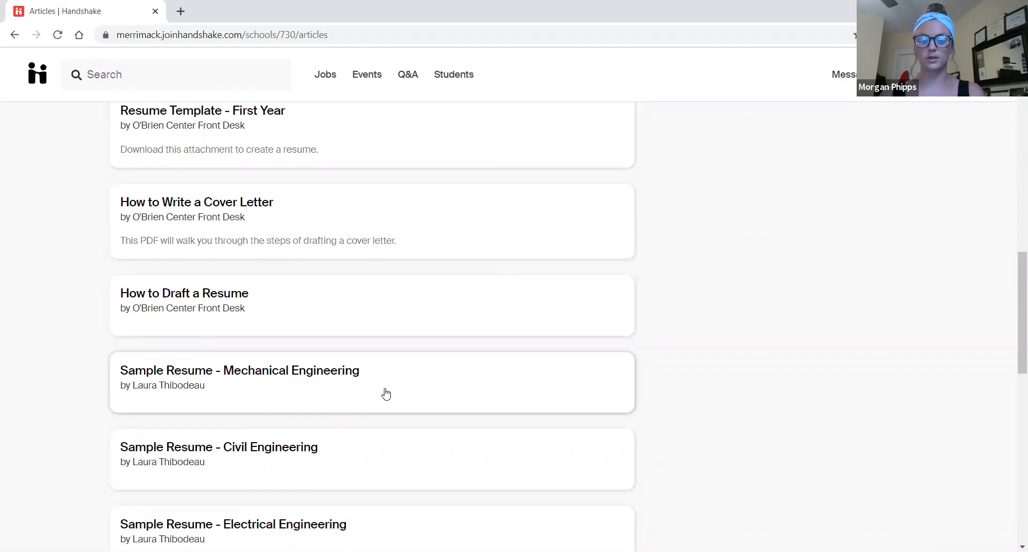
scroll(385, 394, "up", 1)
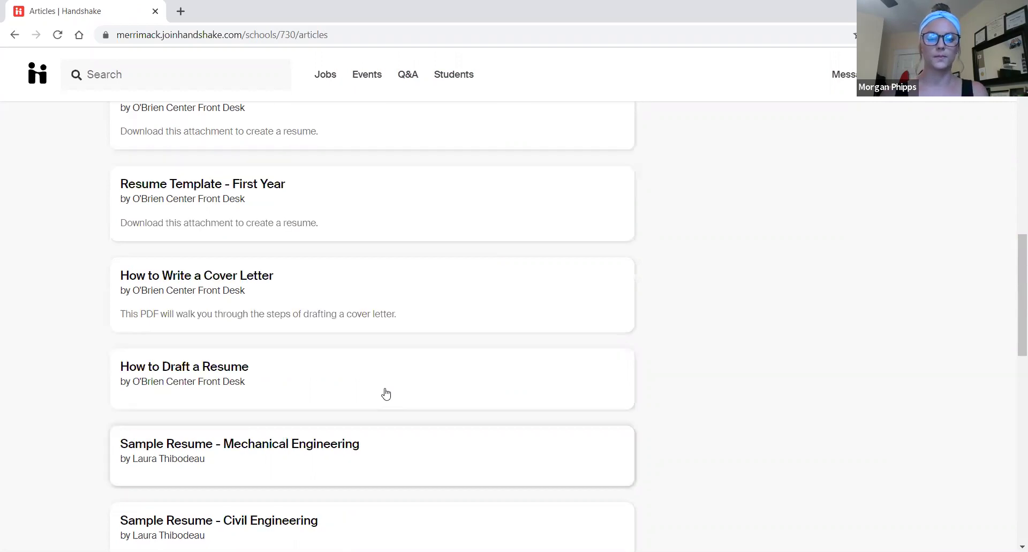
scroll(386, 394, "down", 8)
scroll(386, 394, "down", 3)
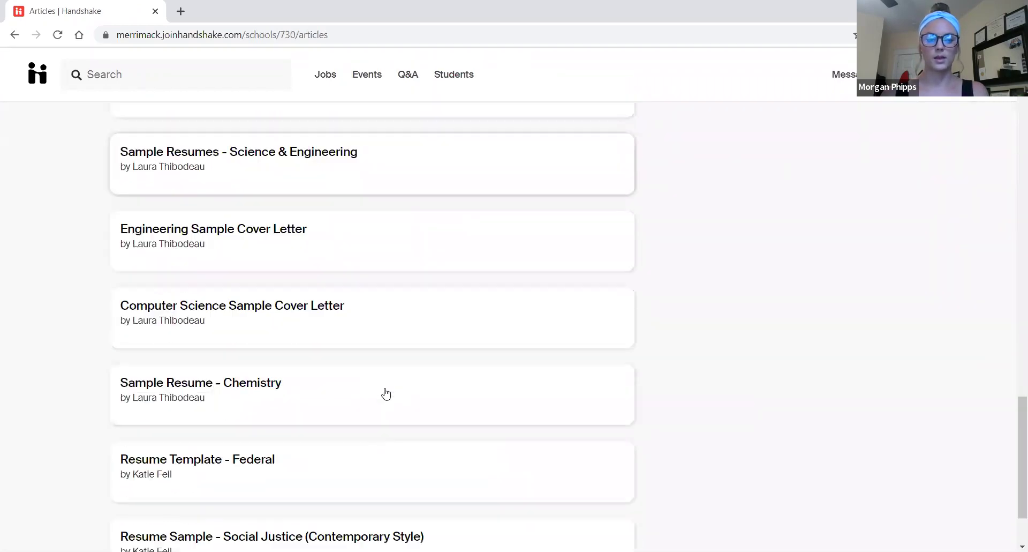
scroll(385, 393, "down", 2)
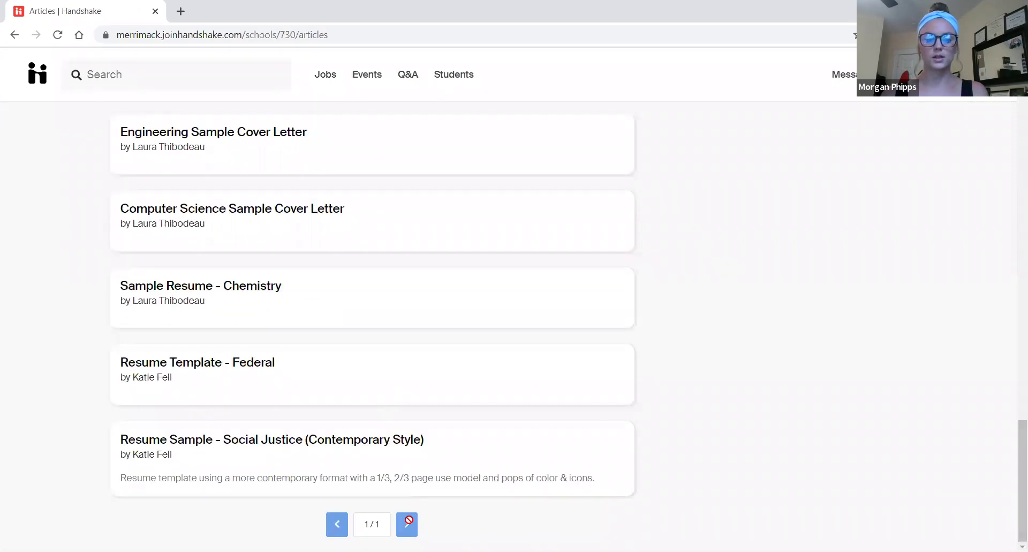
scroll(413, 480, "up", 9)
scroll(410, 477, "up", 15)
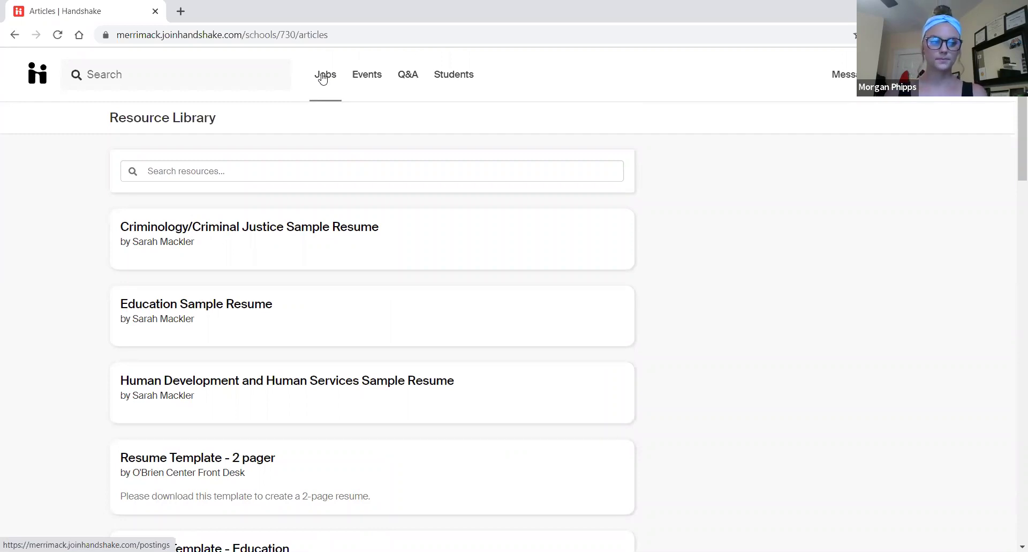
Filter the job postings to internships and search them for "marketing"
left_click(323, 78)
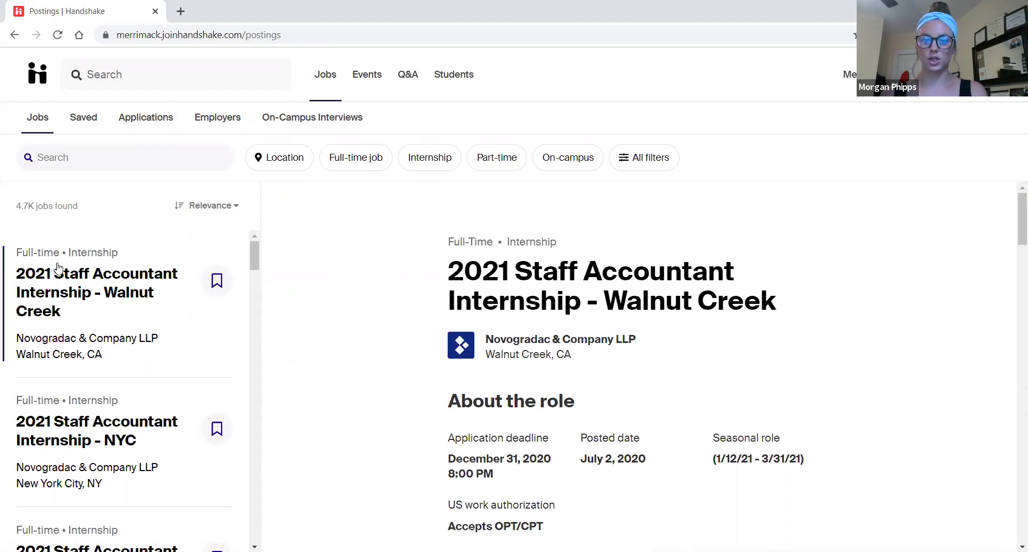
left_click(427, 162)
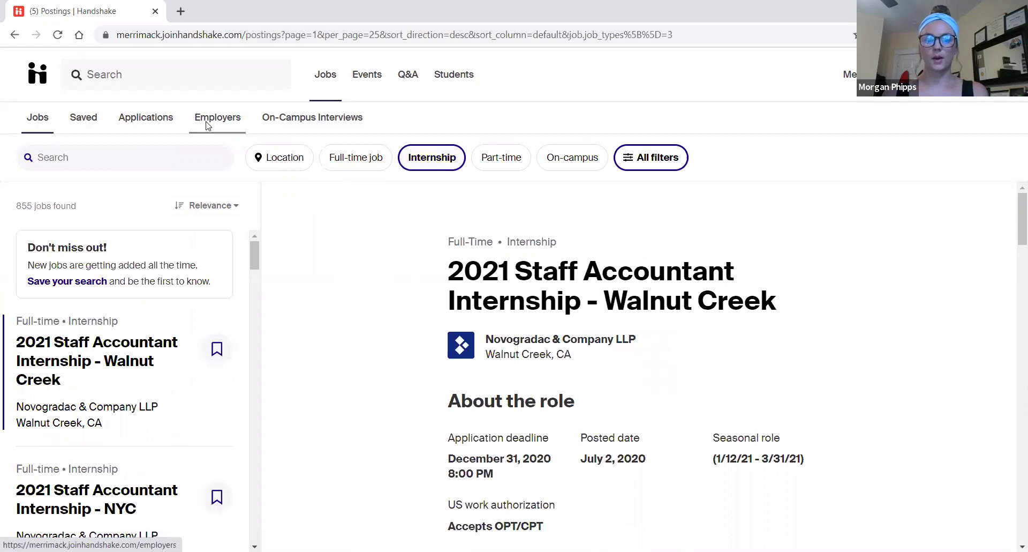
left_click(155, 155)
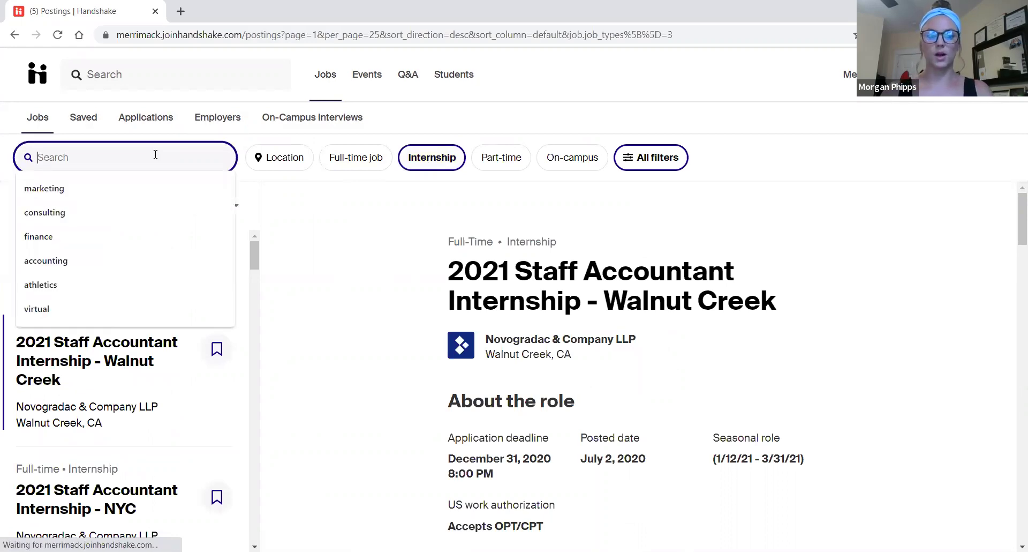
type("mar")
left_click(131, 187)
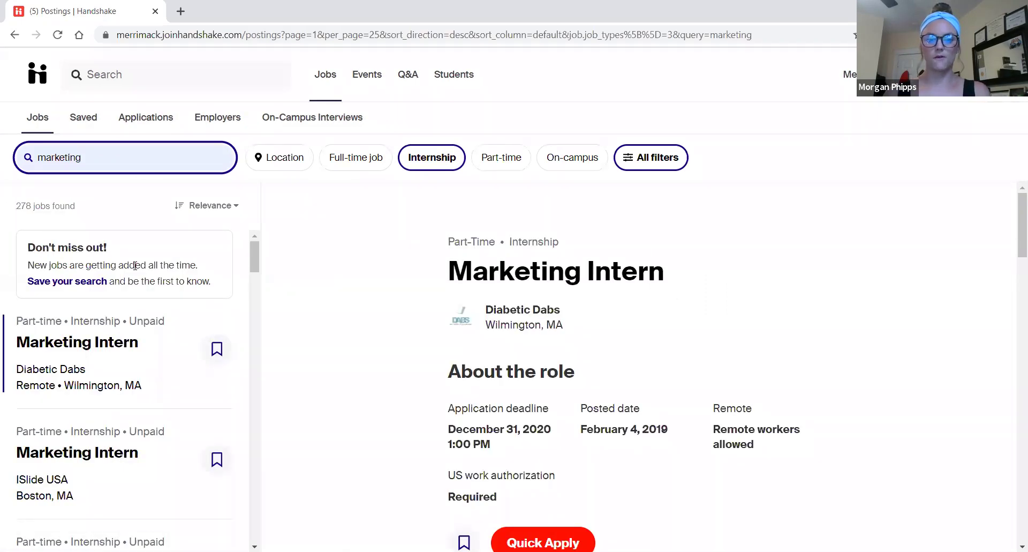
Limit the marketing internship results to North Andover, Massachusetts, and look over the selected posting
left_click(288, 161)
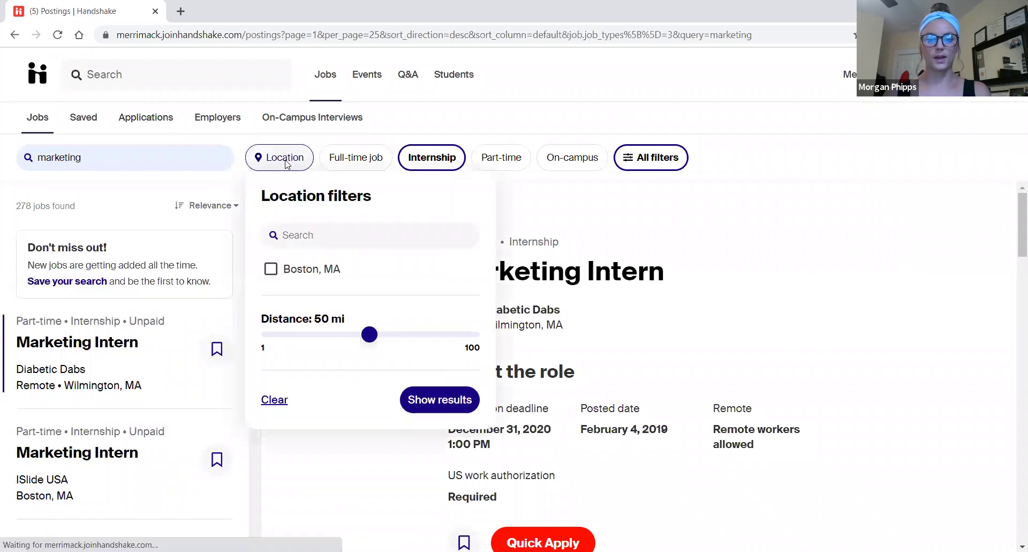
left_click(322, 239)
type("north")
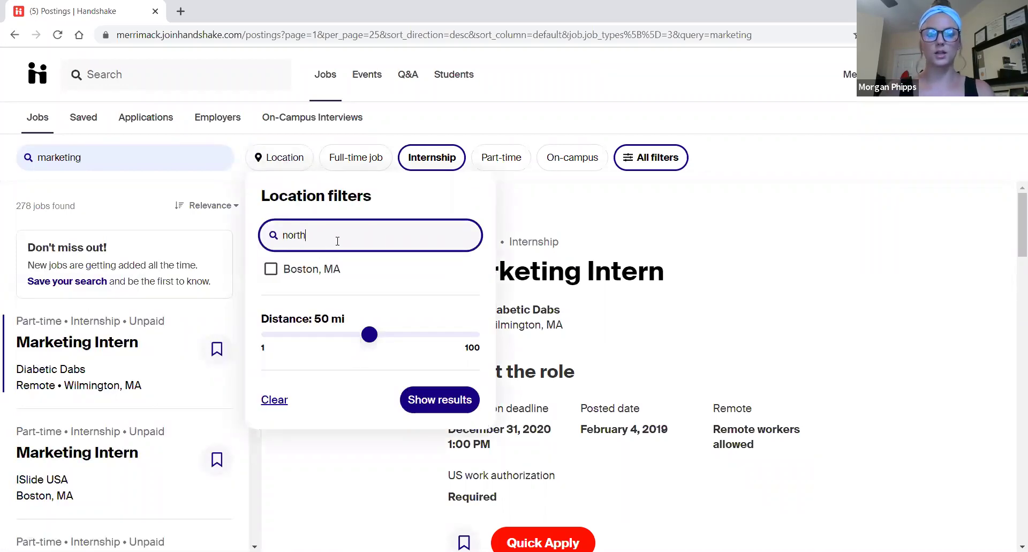
type(" and")
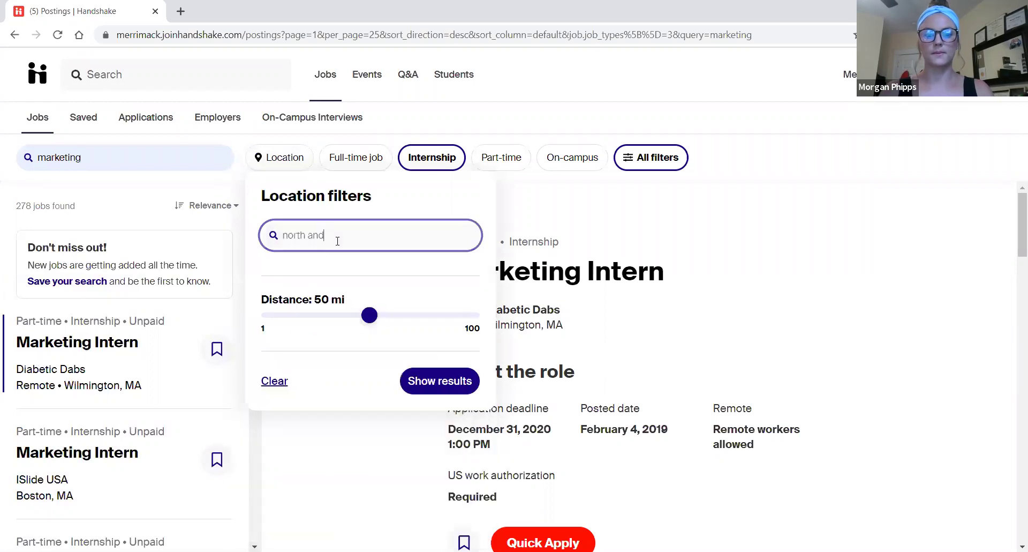
type("o")
left_click(272, 276)
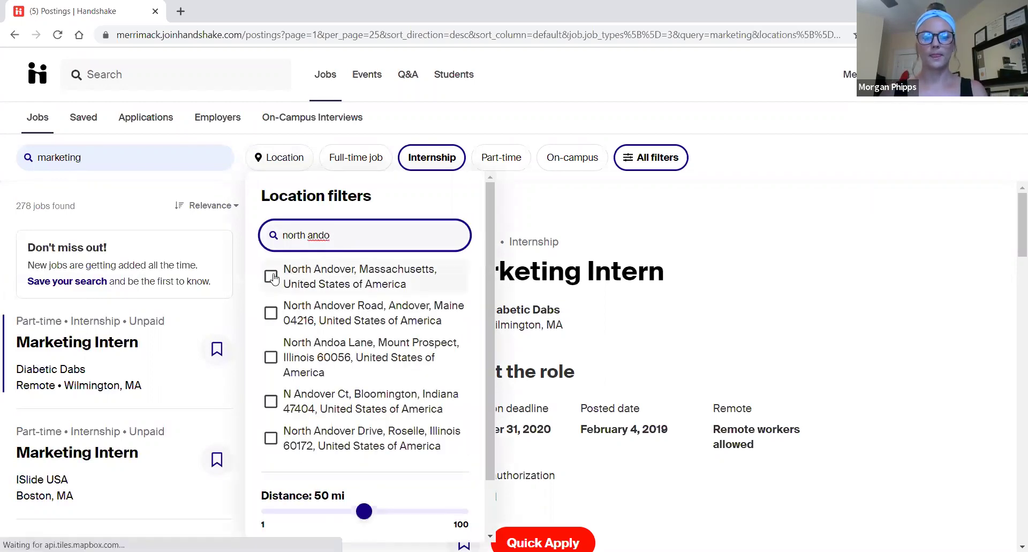
left_click(272, 277)
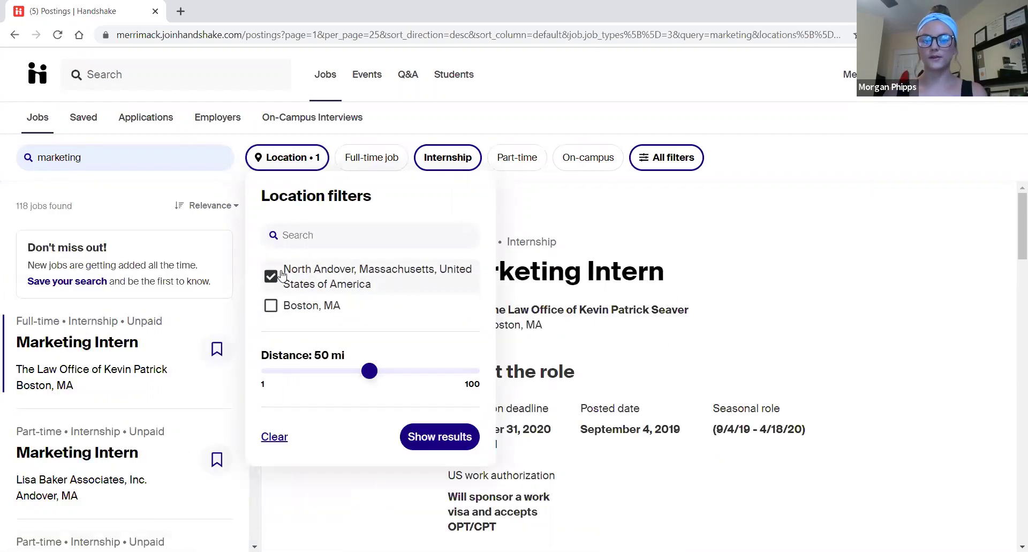
left_click(620, 205)
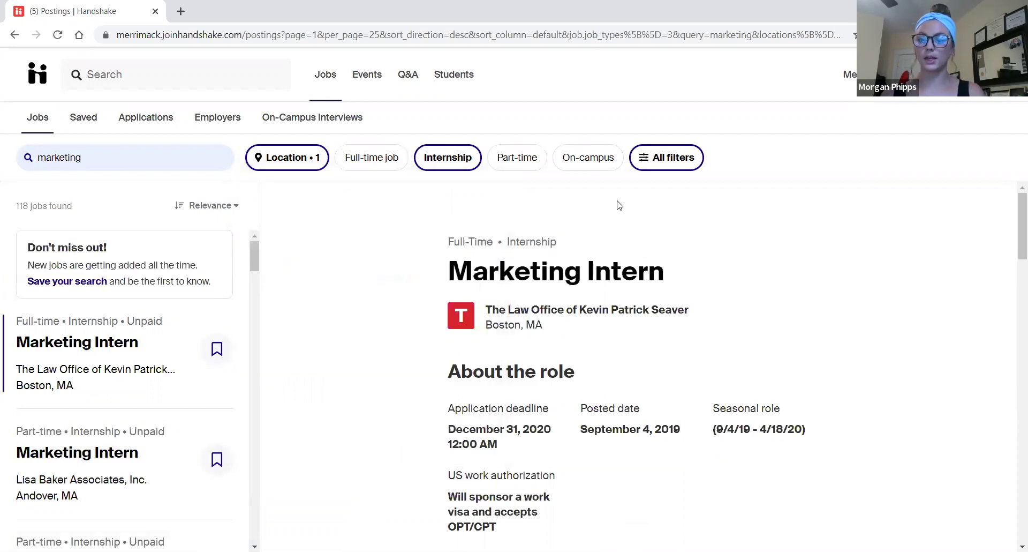
scroll(620, 205, "down", 4)
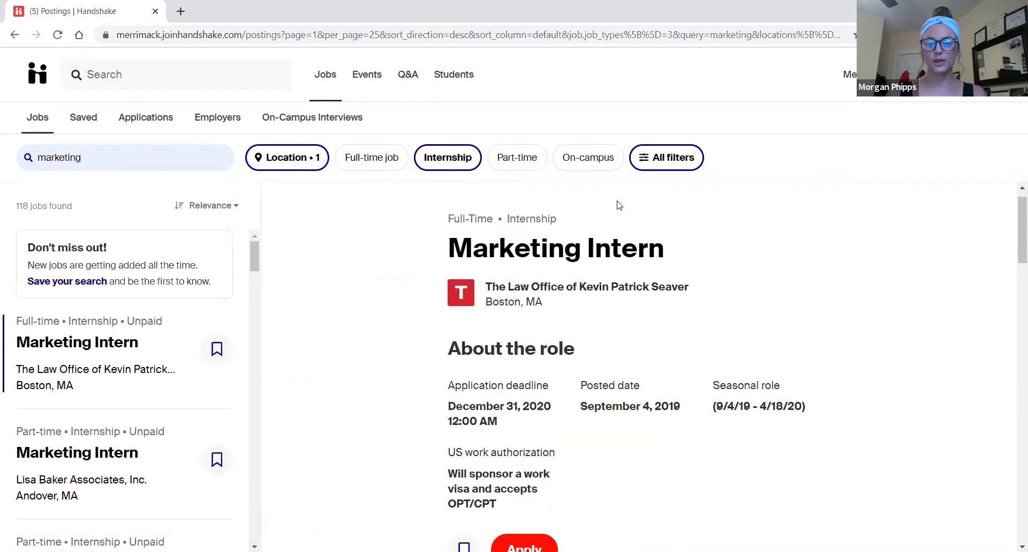
scroll(617, 206, "up", 4)
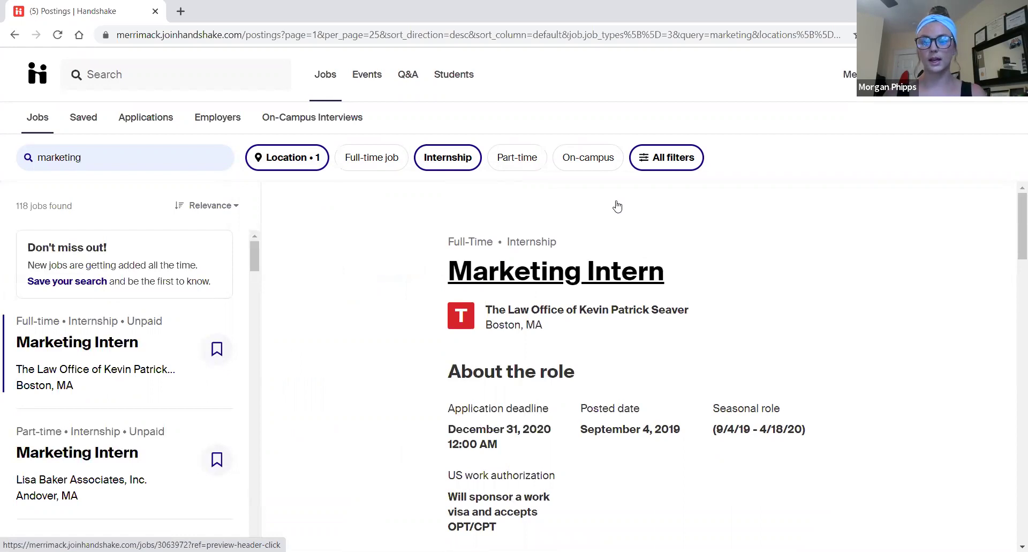